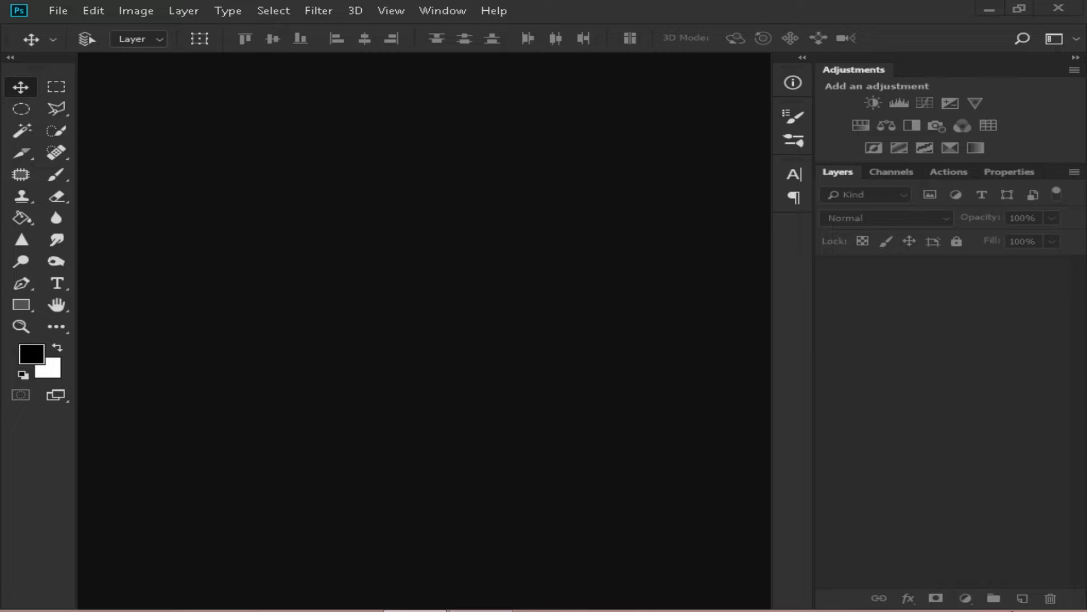
Open the photo architecture-art-beautiful-415708 and zoom the view in.
{"action": "left_click", "coordinate": [64, 11]}
{"action": "left_click", "coordinate": [74, 46]}
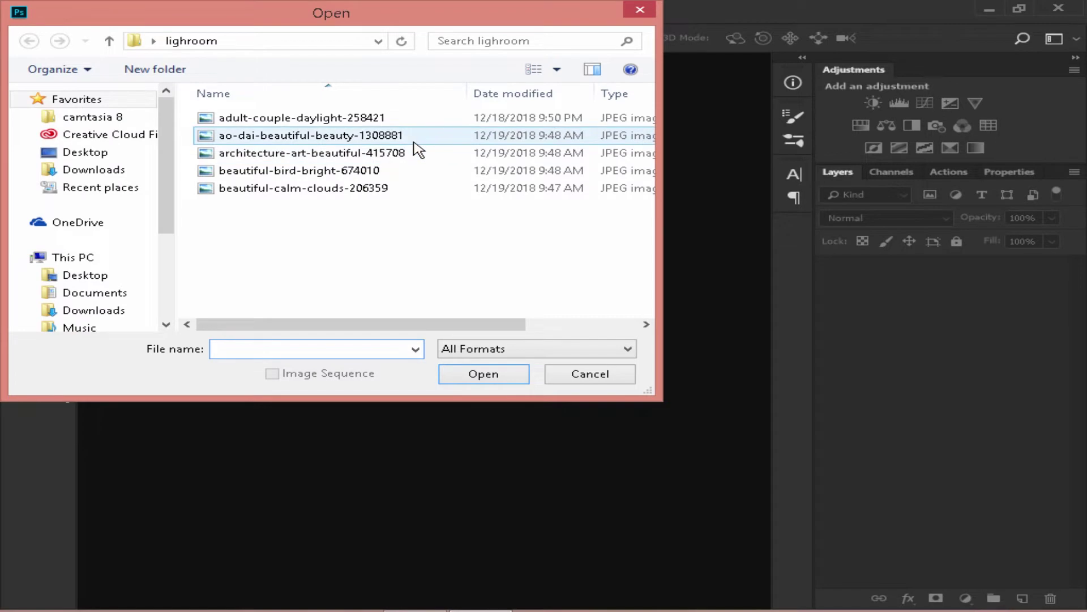
{"action": "left_click", "coordinate": [416, 154]}
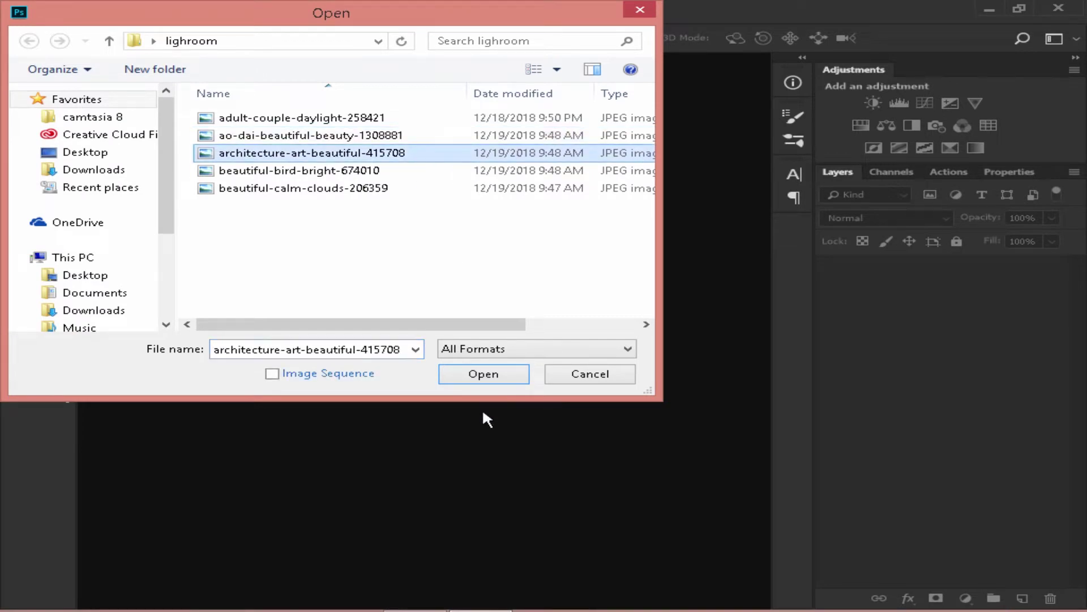
{"action": "left_click", "coordinate": [481, 374]}
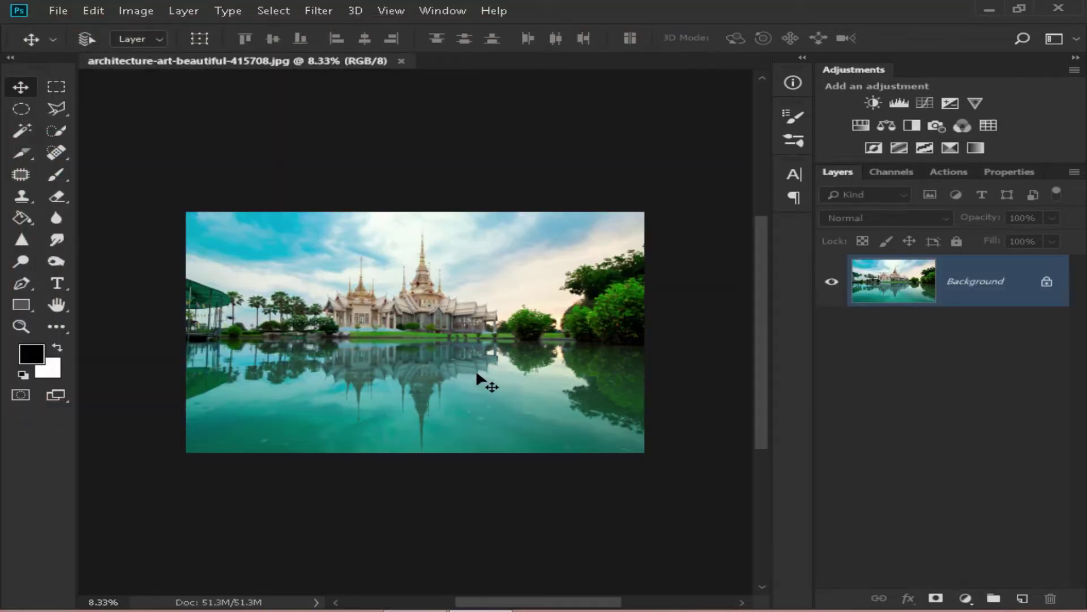
{"action": "key", "text": "ctrl+plus"}
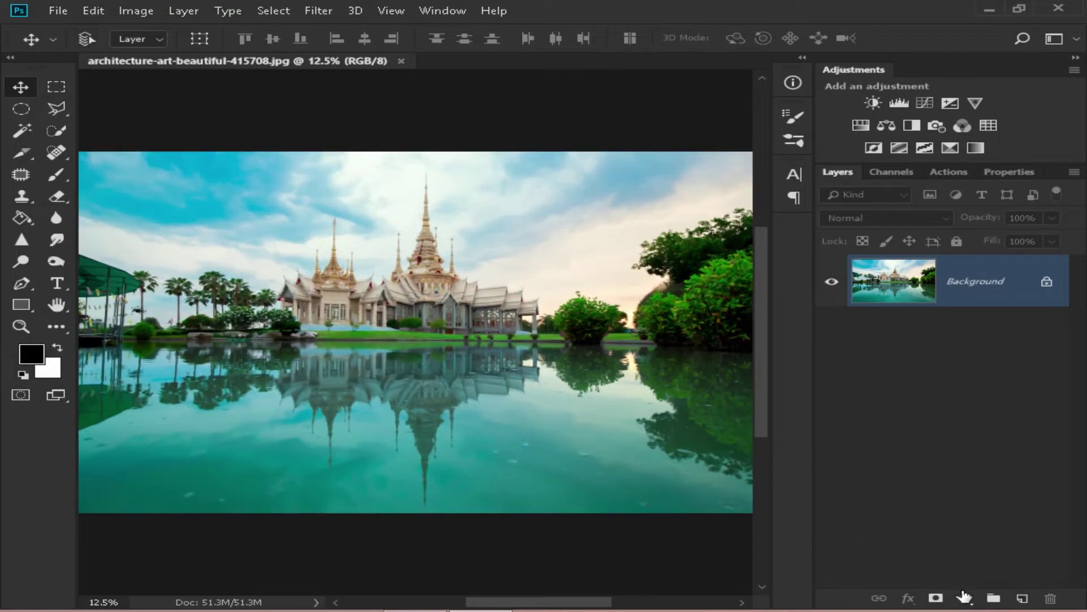
Add a Selective Color adjustment layer with its Colors range set to Reds.
{"action": "left_click", "coordinate": [966, 598]}
{"action": "left_click", "coordinate": [963, 581]}
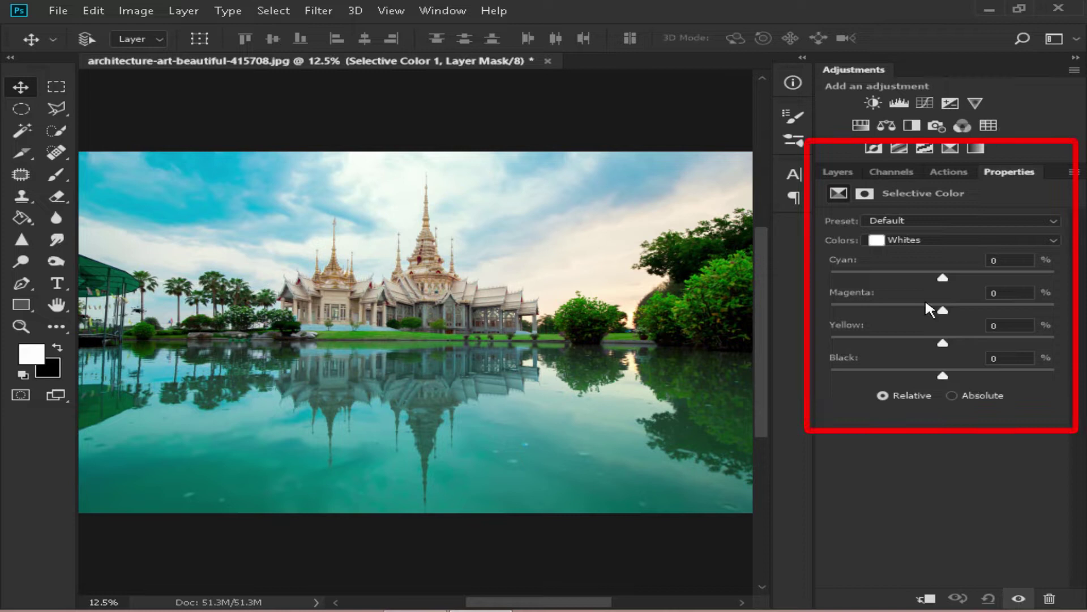
{"action": "left_click", "coordinate": [954, 239]}
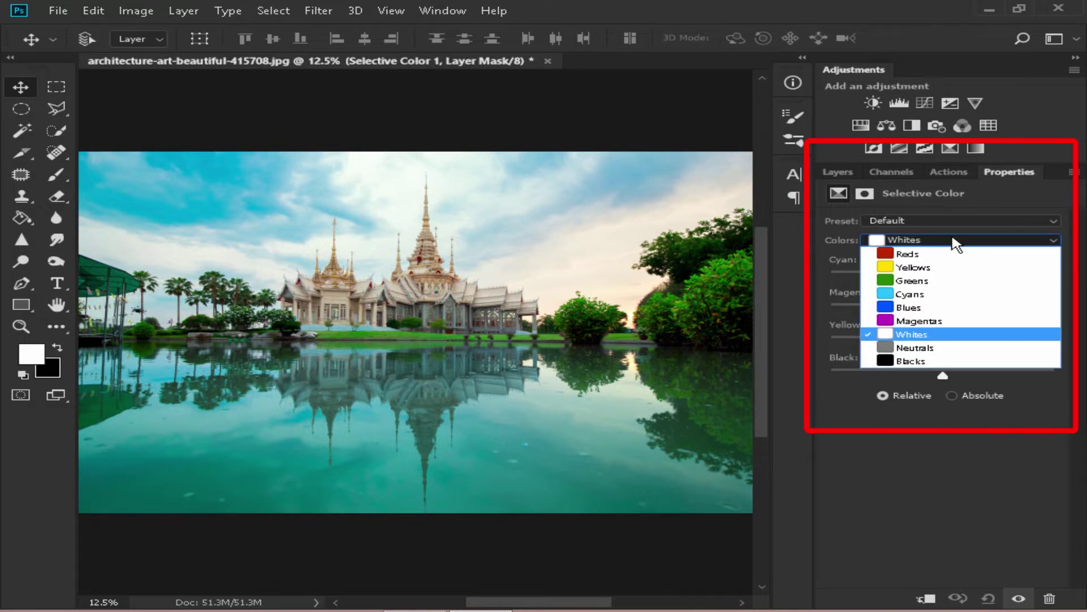
{"action": "left_click", "coordinate": [952, 241]}
{"action": "left_click", "coordinate": [939, 248]}
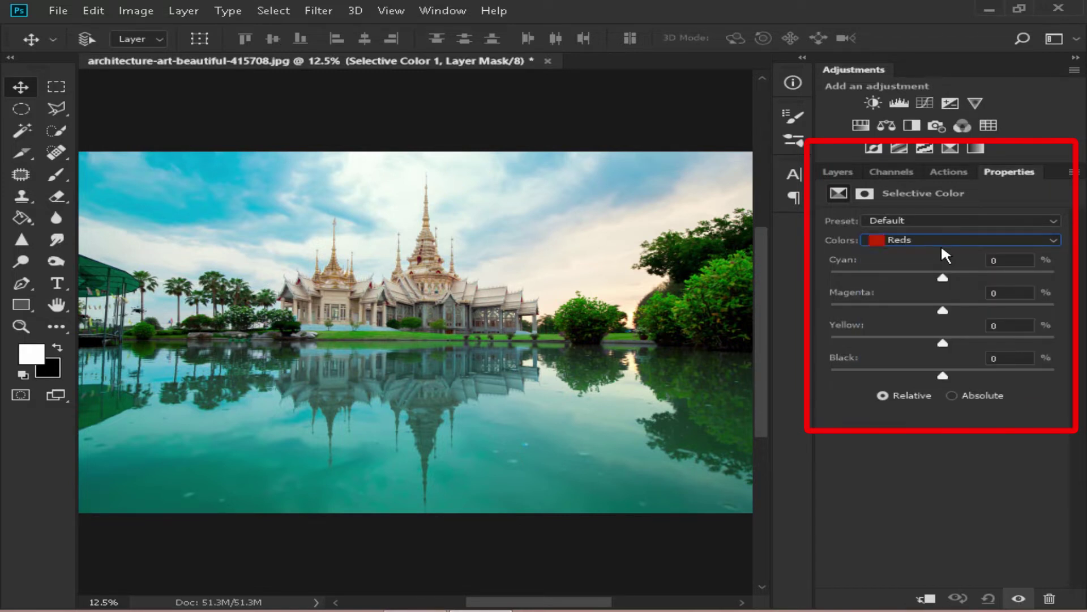
{"action": "left_click", "coordinate": [940, 244]}
{"action": "left_click", "coordinate": [944, 239]}
Set Reds Cyan to -100, Yellows Yellow to +100, and Greens Magenta to -100.
{"action": "left_click_drag", "start_coordinate": [944, 276], "coordinate": [815, 282]}
{"action": "left_click", "coordinate": [898, 241]}
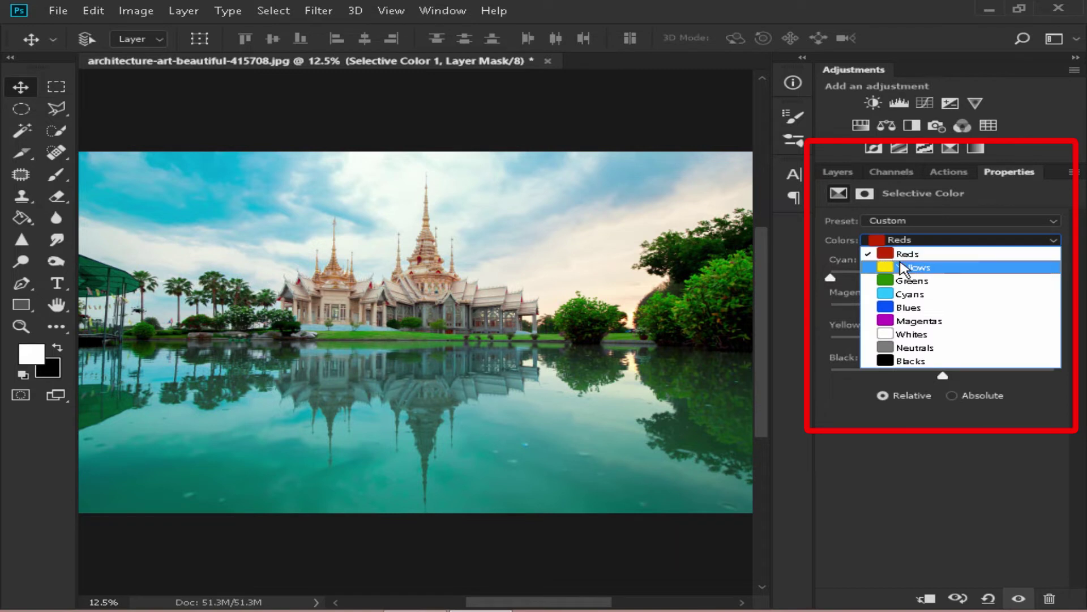
{"action": "left_click", "coordinate": [904, 269]}
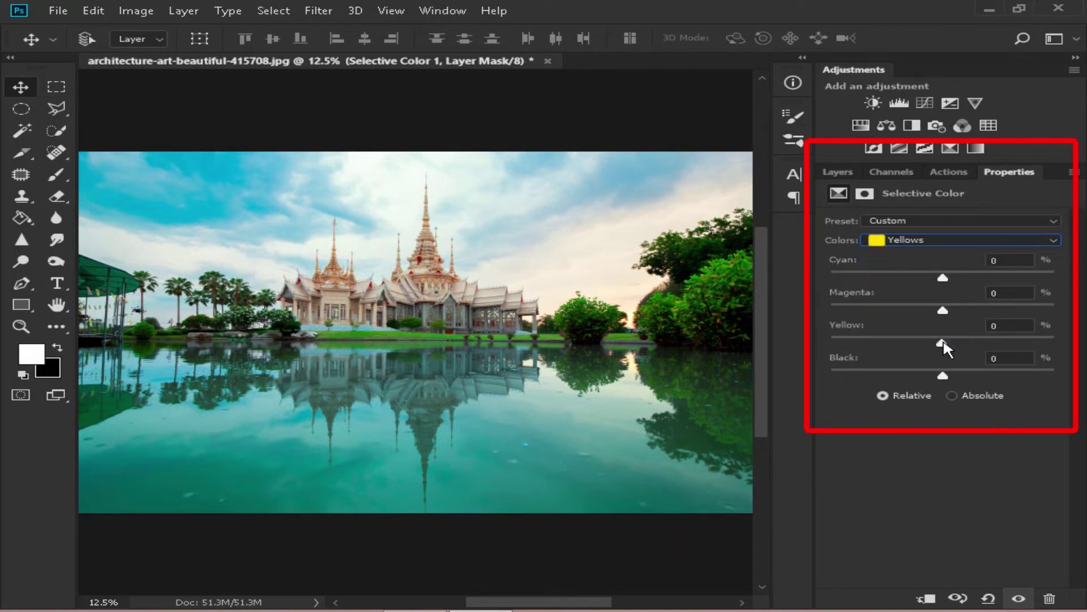
{"action": "left_click_drag", "start_coordinate": [943, 343], "coordinate": [1070, 343]}
{"action": "left_click", "coordinate": [960, 240]}
{"action": "key", "text": "Escape"}
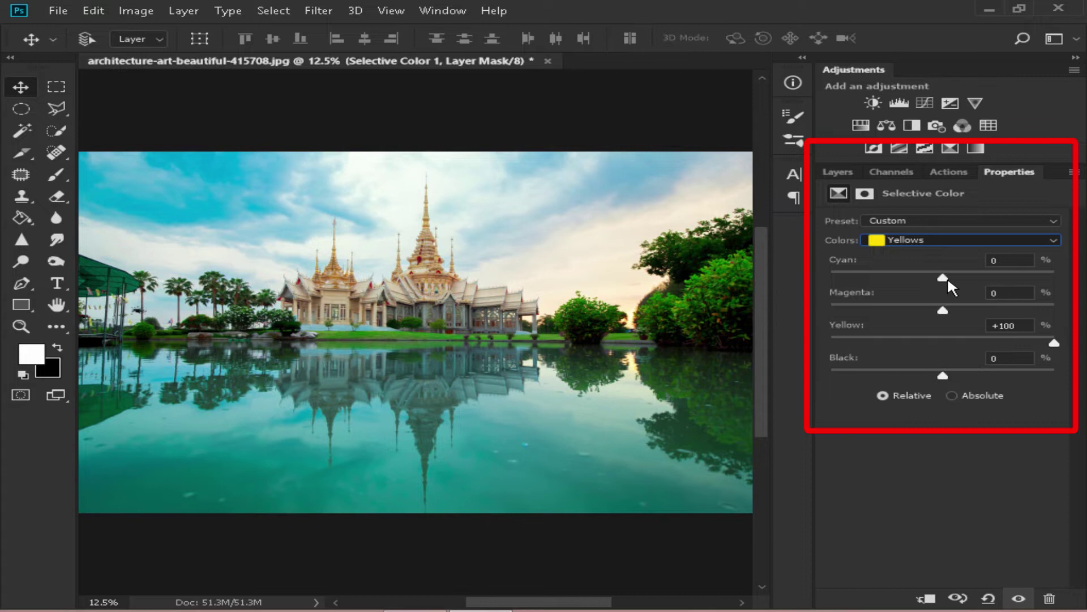
{"action": "key", "text": "Down"}
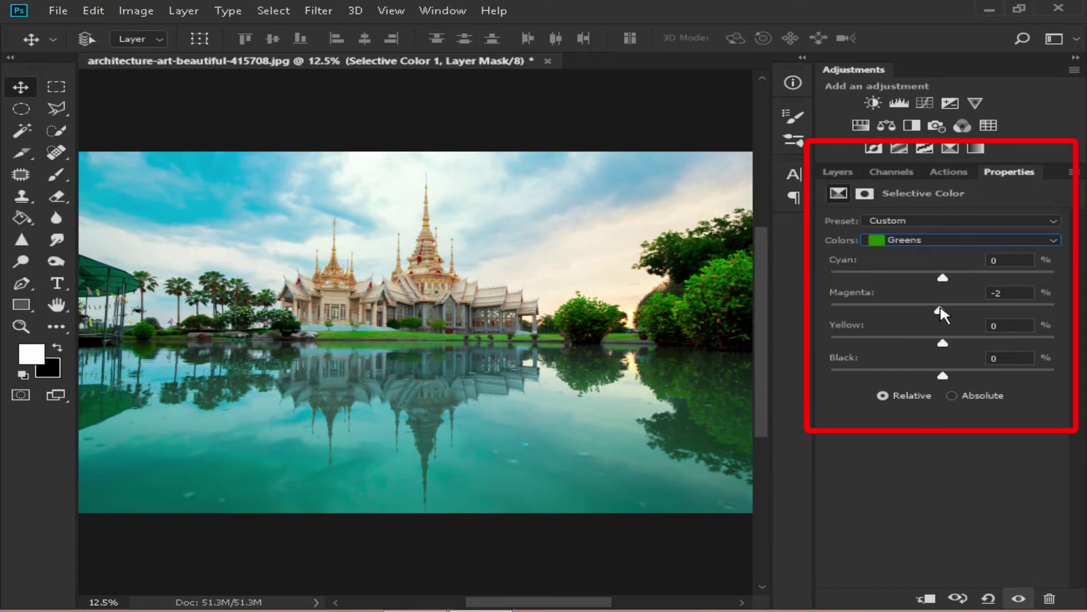
{"action": "left_click_drag", "start_coordinate": [941, 311], "coordinate": [824, 311]}
Set Cyans Cyan to +100, Blues Yellow to -100, and Magentas Magenta to +100.
{"action": "left_click", "coordinate": [917, 239]}
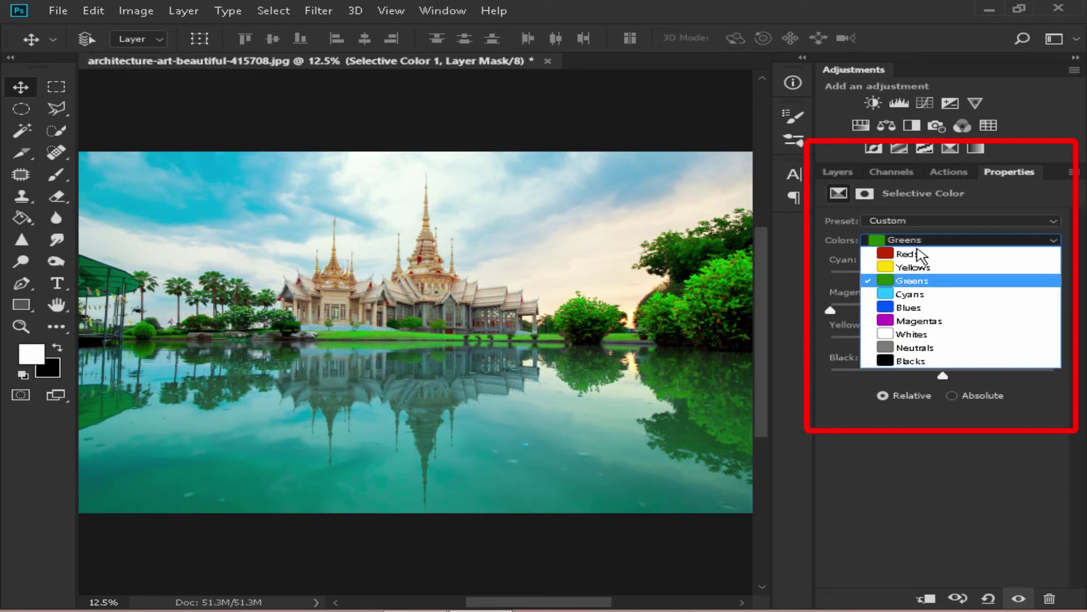
{"action": "left_click", "coordinate": [926, 294]}
{"action": "left_click_drag", "start_coordinate": [942, 281], "coordinate": [1054, 277]}
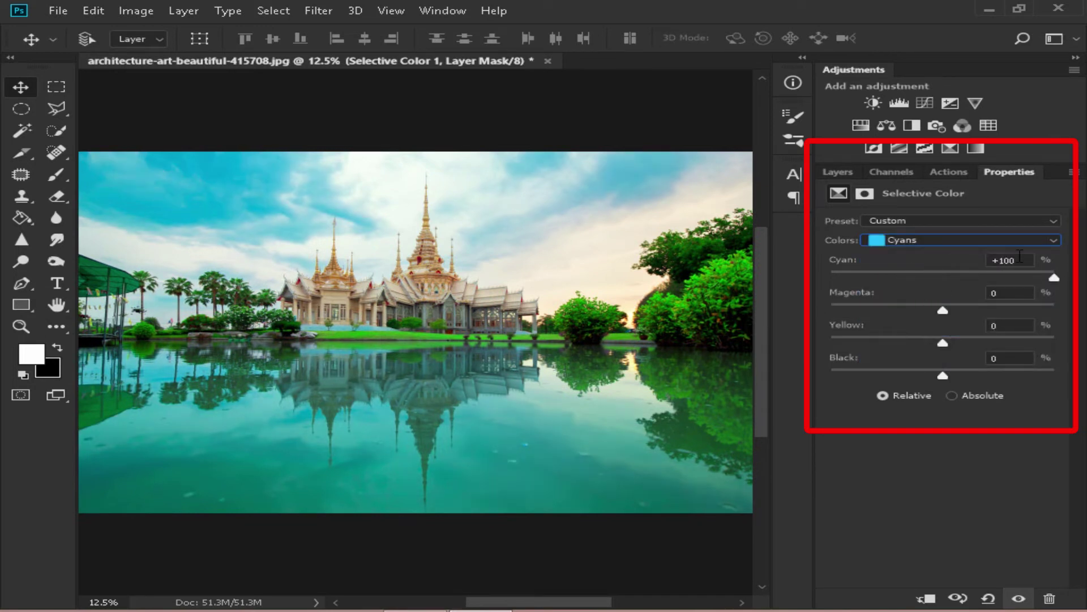
{"action": "left_click", "coordinate": [1016, 240]}
{"action": "left_click", "coordinate": [940, 306]}
{"action": "left_click_drag", "start_coordinate": [945, 339], "coordinate": [761, 342]}
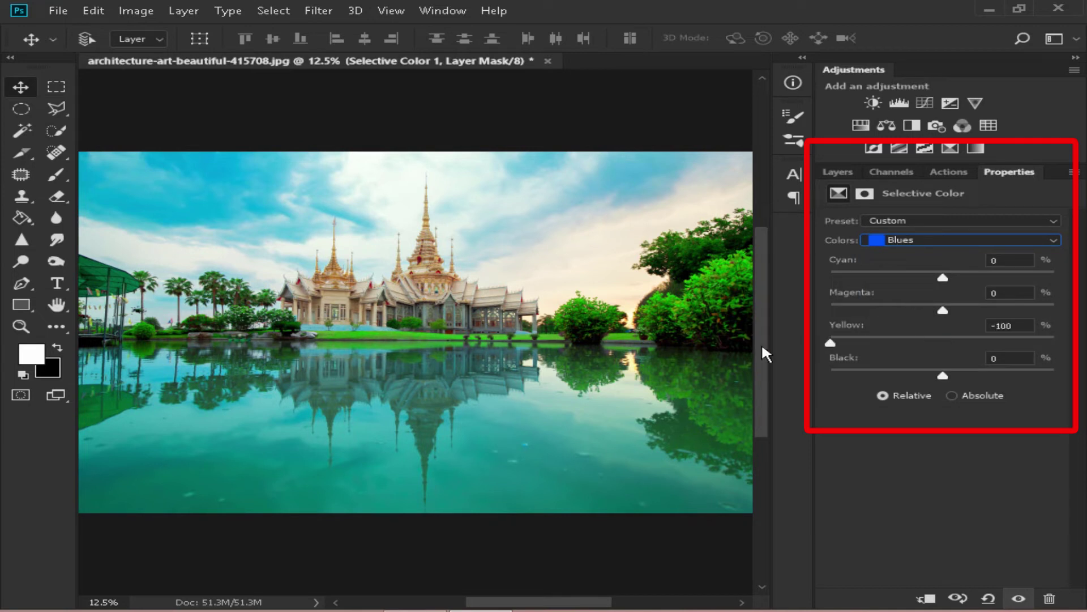
{"action": "left_click", "coordinate": [969, 240]}
{"action": "left_click", "coordinate": [958, 317]}
{"action": "left_click_drag", "start_coordinate": [948, 311], "coordinate": [1086, 316]}
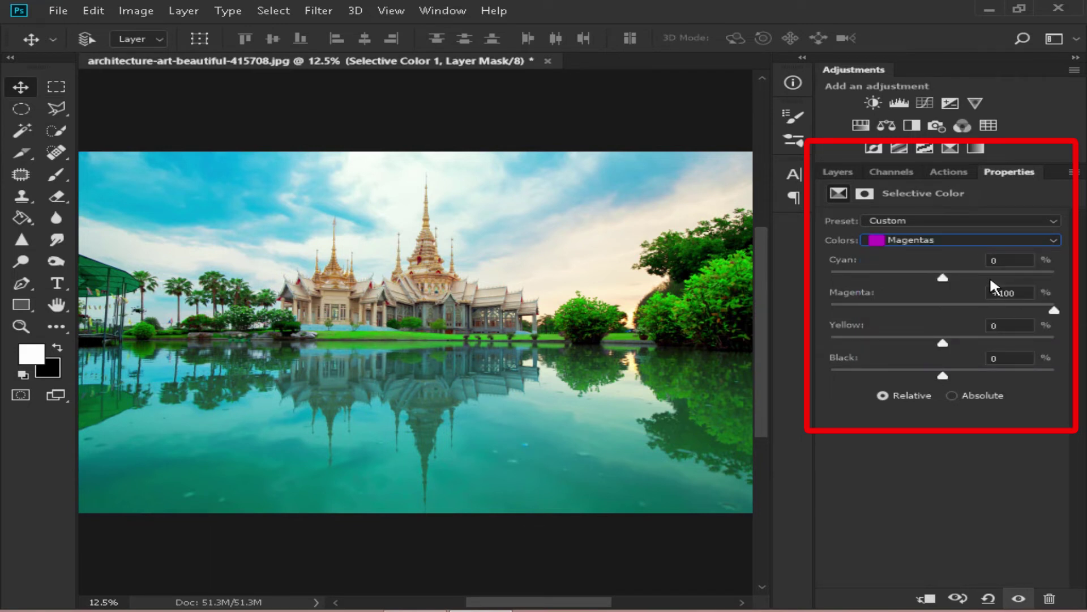
In the Layers panel, hide and reshow the Selective Color layer to compare before and after.
{"action": "left_click", "coordinate": [831, 172]}
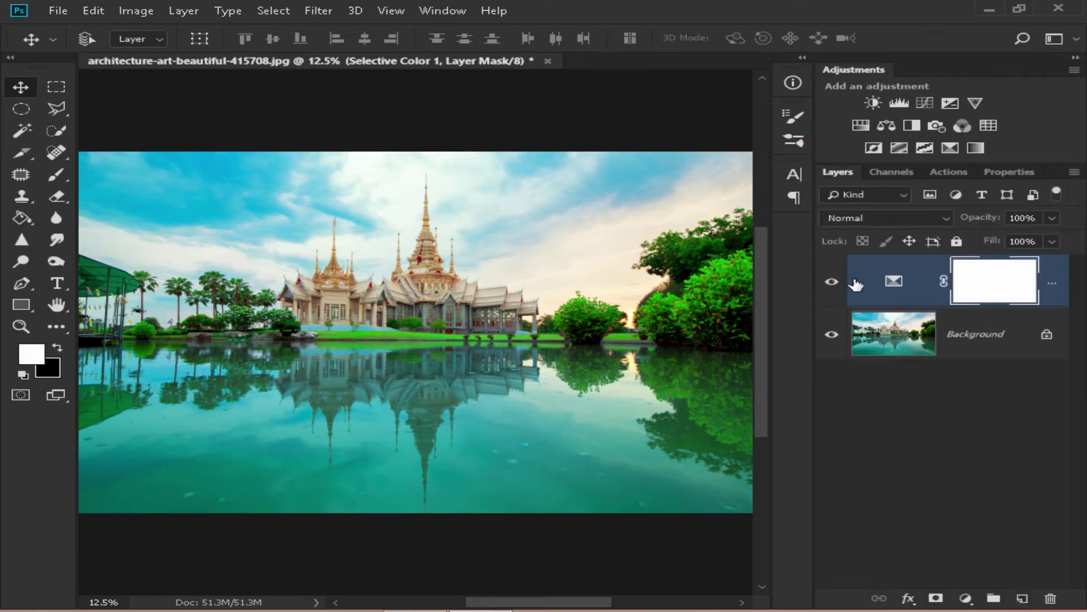
{"action": "left_click", "coordinate": [834, 283]}
{"action": "left_click", "coordinate": [833, 284]}
{"action": "left_click", "coordinate": [833, 283]}
Preview the layer at 51% opacity, then restore it to 100%.
{"action": "left_click", "coordinate": [1050, 240]}
{"action": "mouse_move", "coordinate": [1047, 239]}
{"action": "left_mouse_down"}
{"action": "mouse_move", "coordinate": [939, 245]}
{"action": "mouse_move", "coordinate": [1052, 238]}
{"action": "left_mouse_up"}
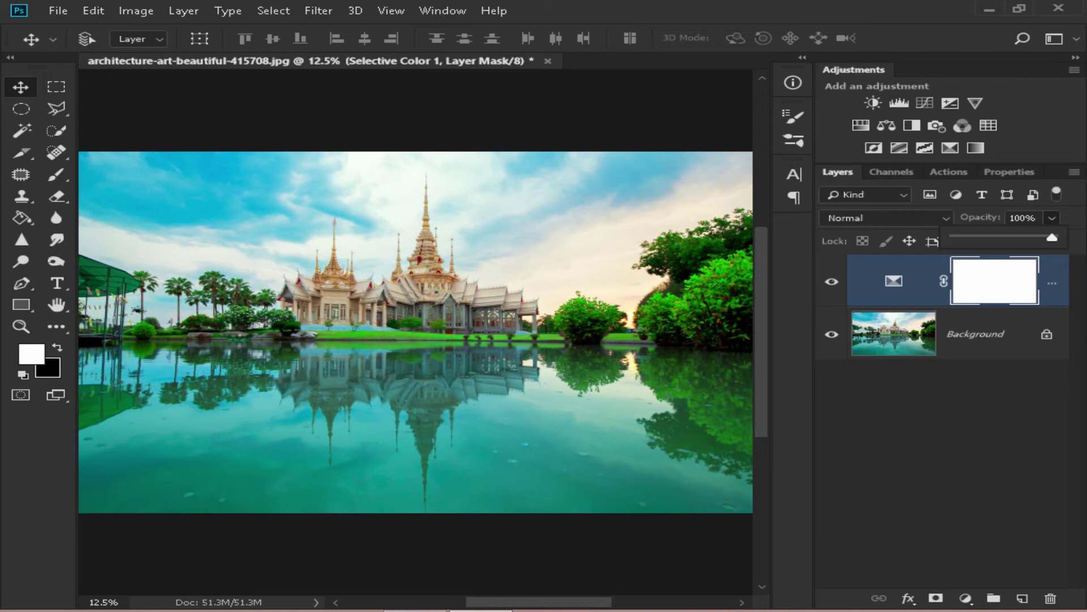
{"action": "left_click", "coordinate": [1036, 419]}
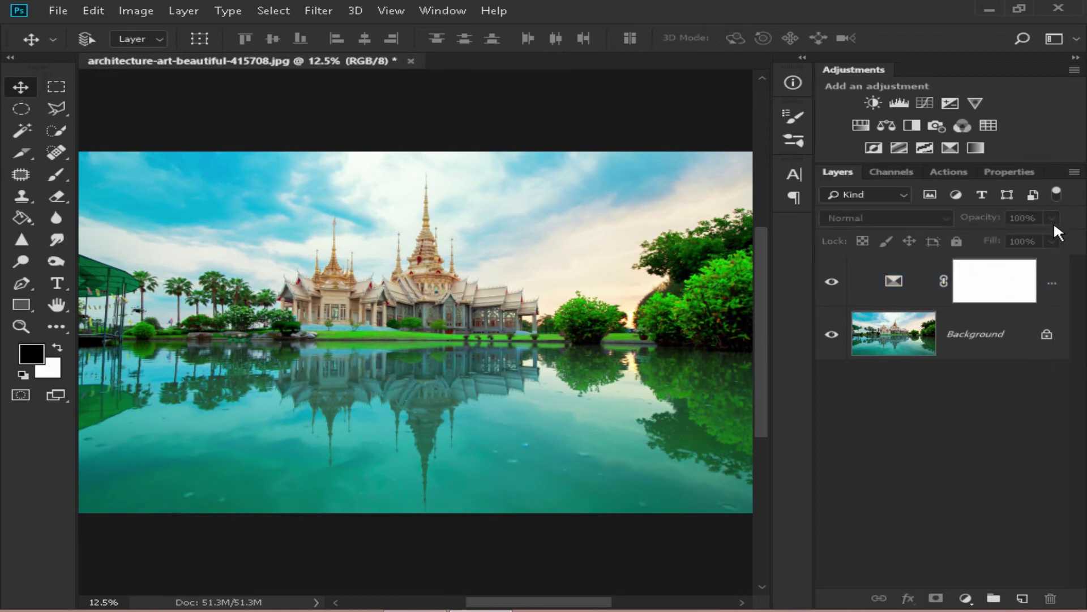
Duplicate the Selective Color layer, then hide and reshow the copy to compare.
{"action": "left_click", "coordinate": [926, 272]}
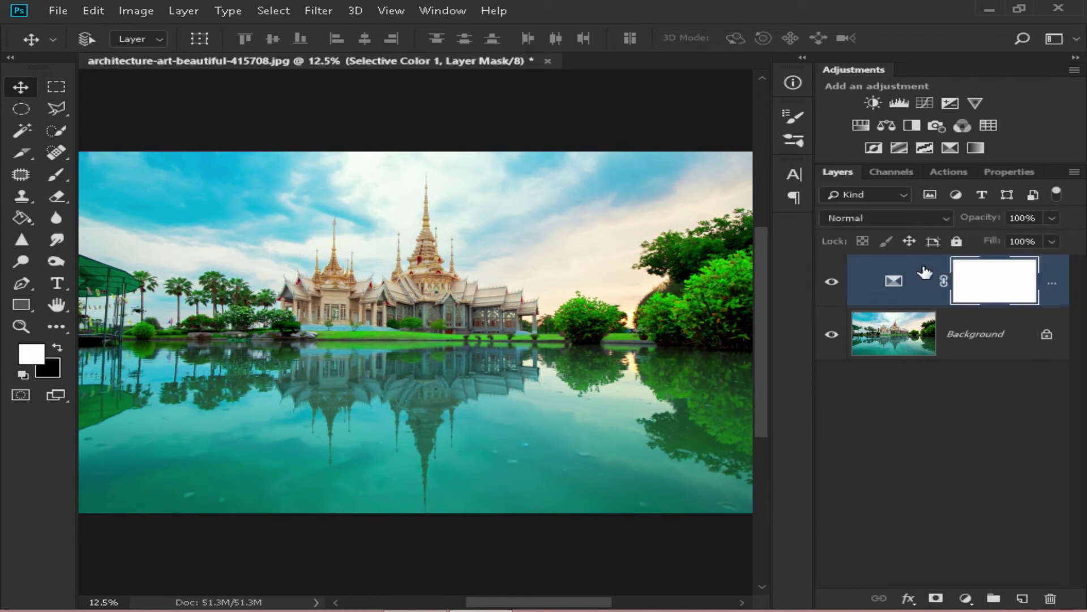
{"action": "left_click_drag", "start_coordinate": [925, 272], "coordinate": [1023, 598]}
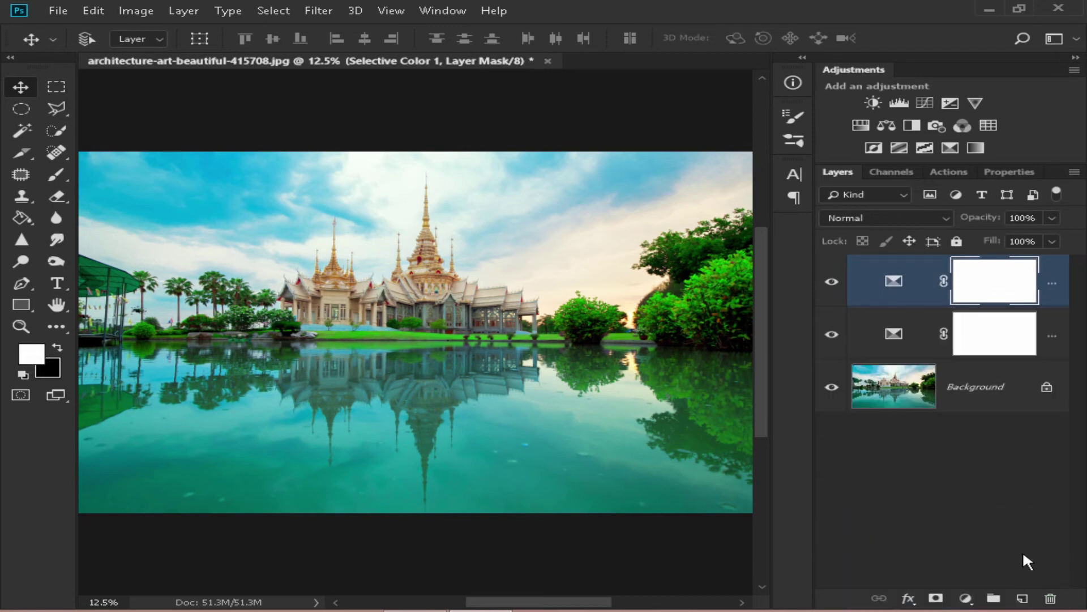
{"action": "left_click", "coordinate": [831, 282]}
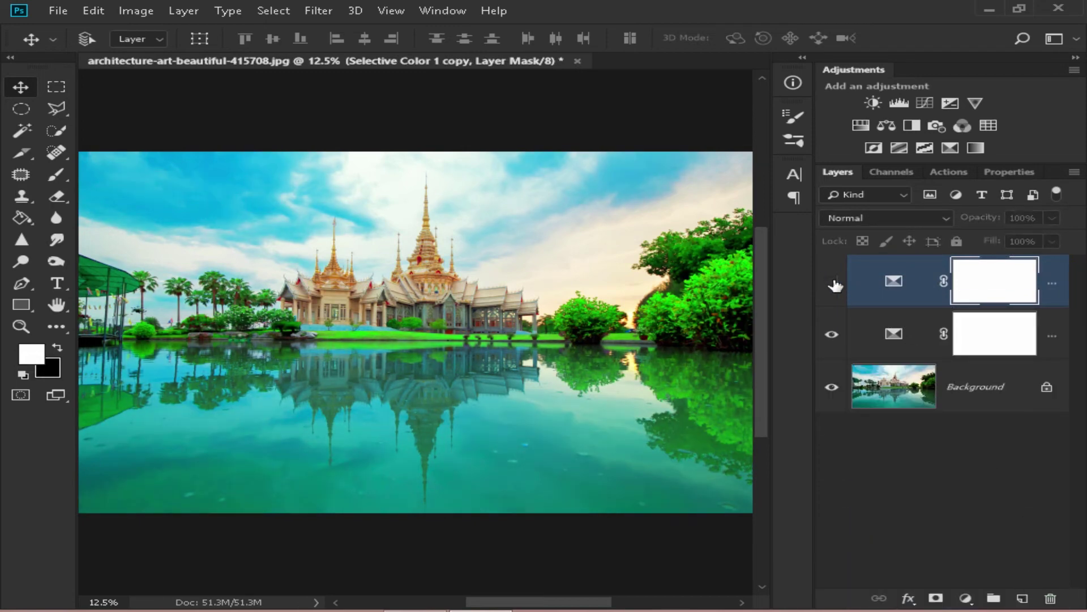
{"action": "left_click", "coordinate": [833, 282]}
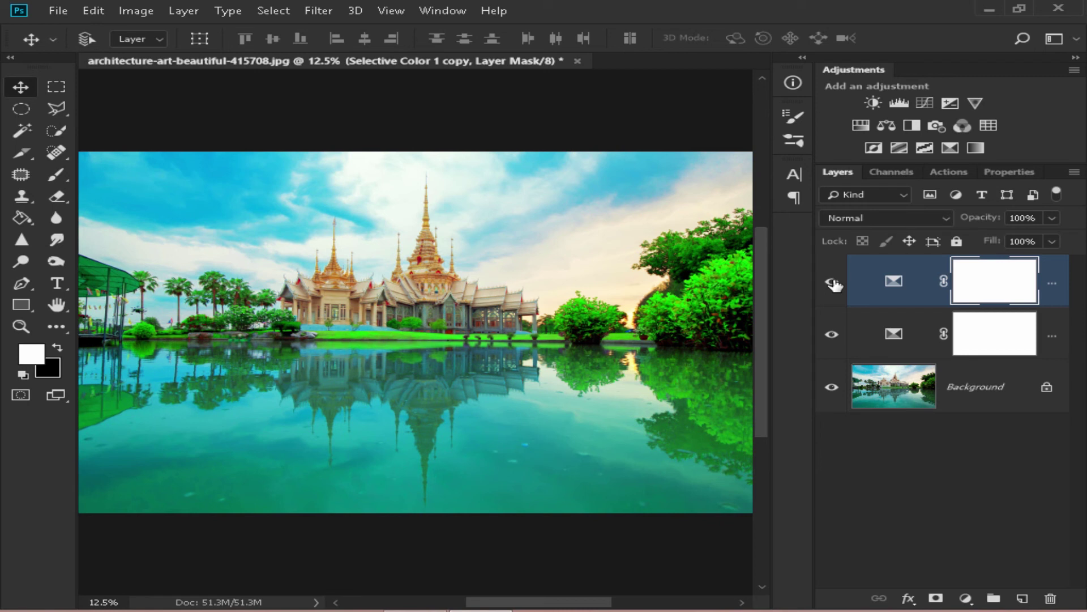